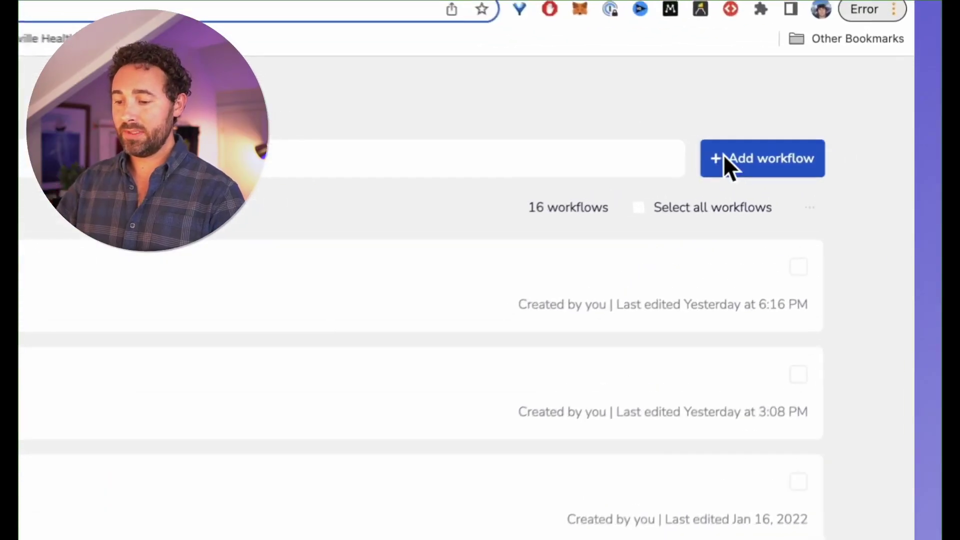
Start a new workflow from scratch named My Webhook and advance to trigger selection.
click(808, 145)
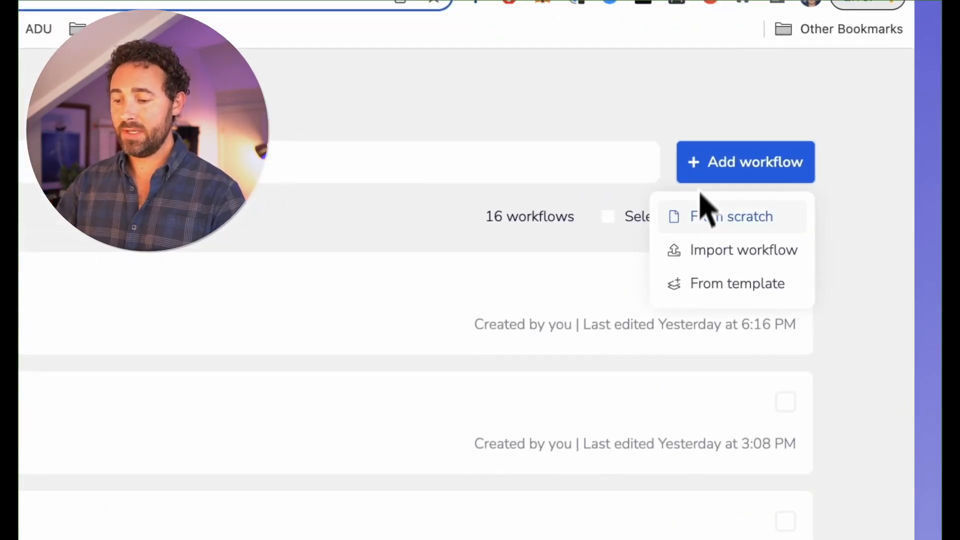
click(705, 217)
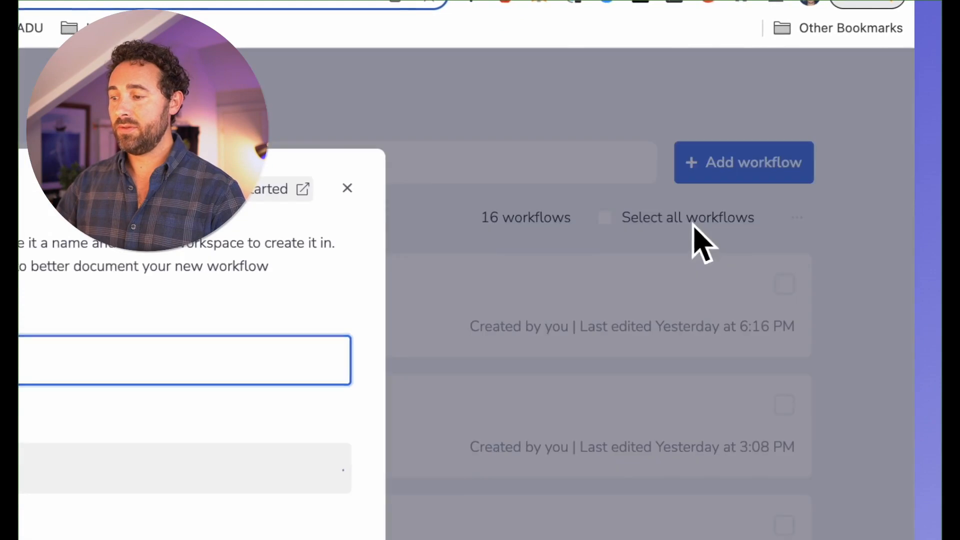
text(My We)
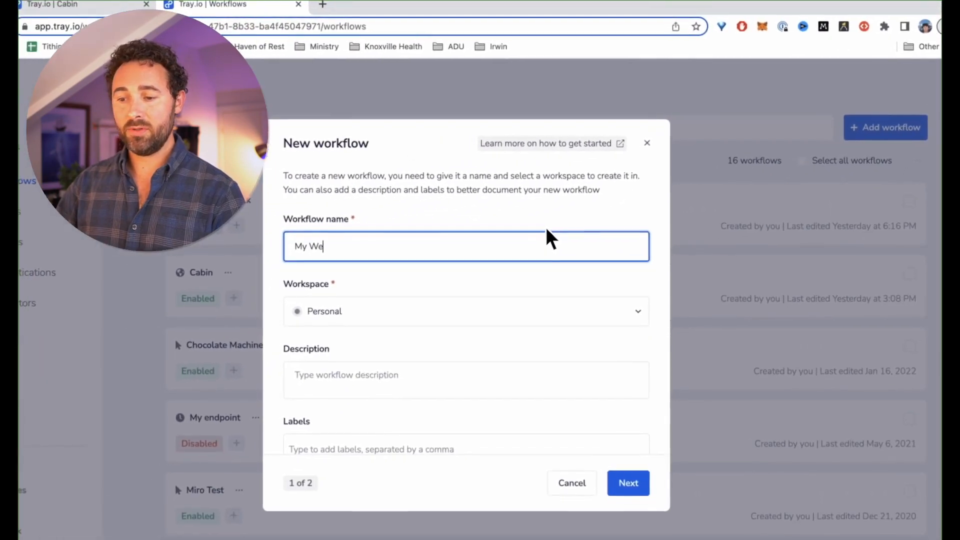
text(bhook)
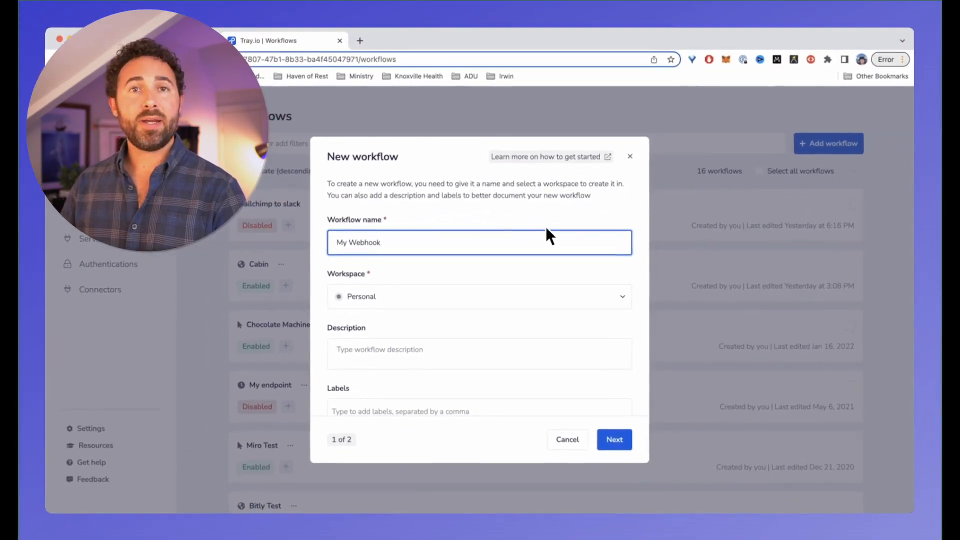
key(Return)
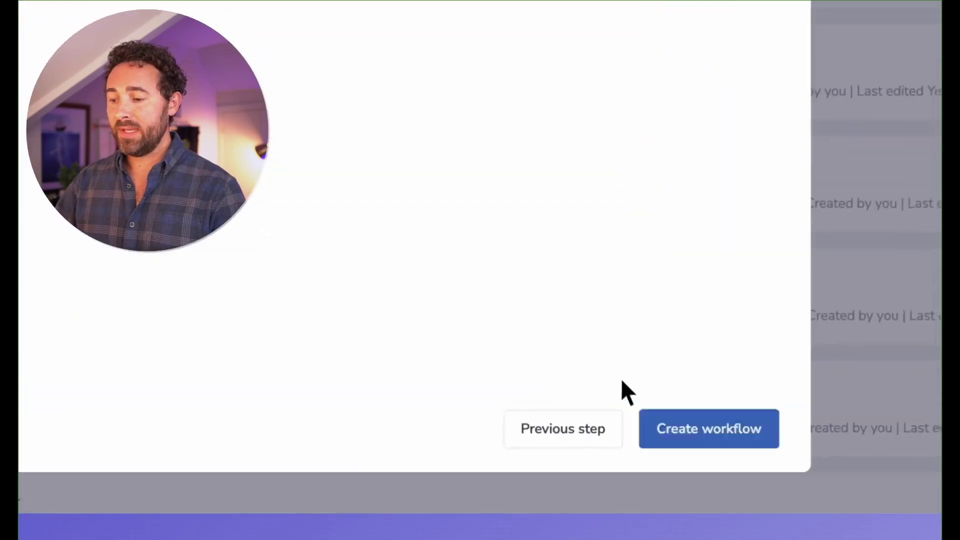
key(Return)
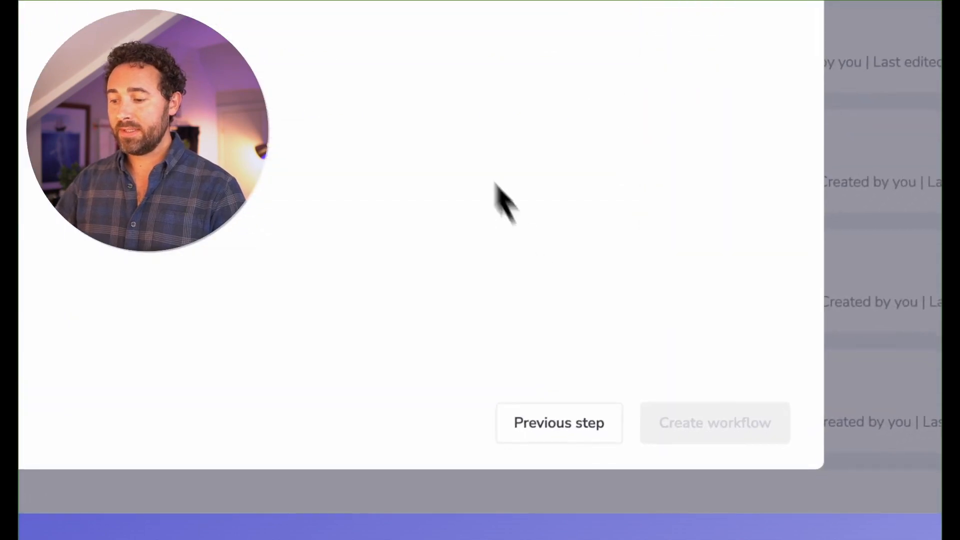
Choose the Webhook trigger and create the workflow.
click(405, 244)
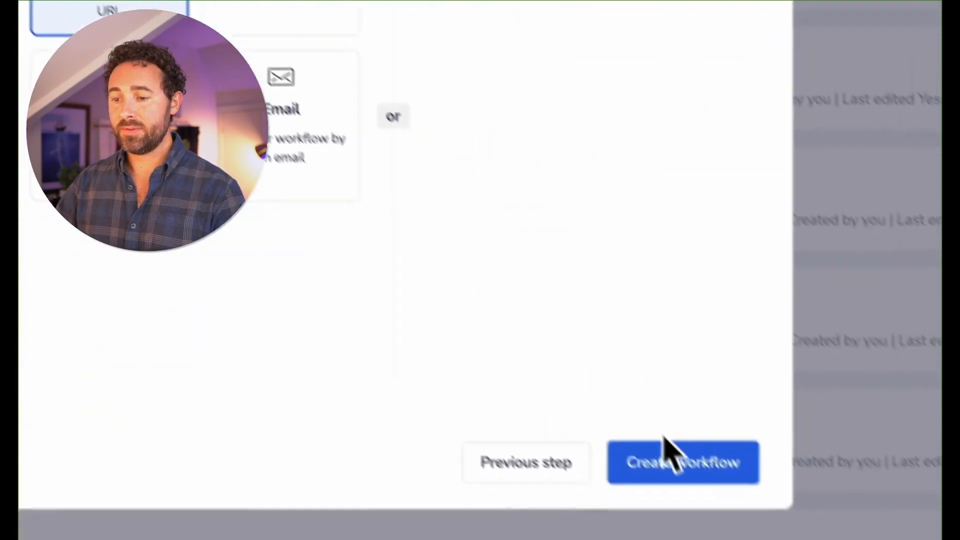
click(660, 463)
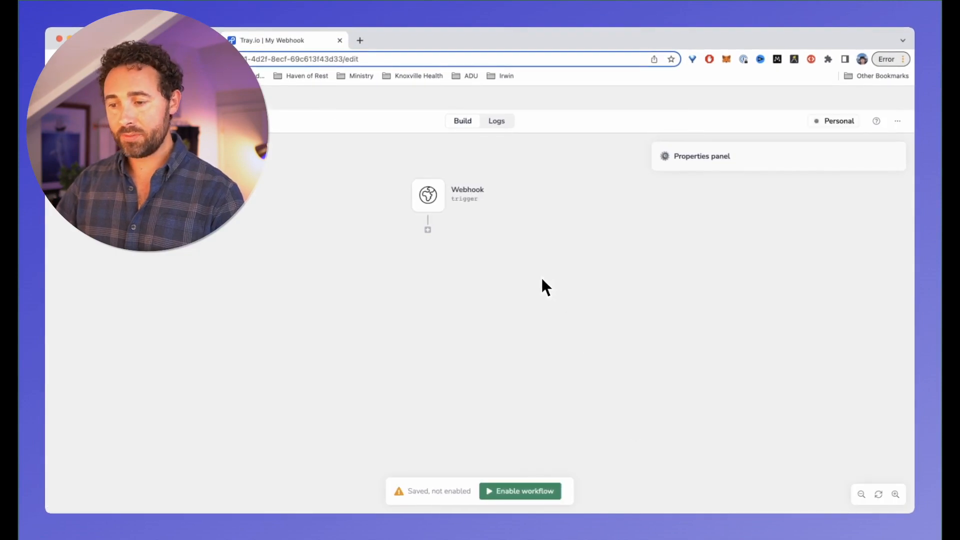
Copy the workflow's public URL from the webhook settings.
click(440, 205)
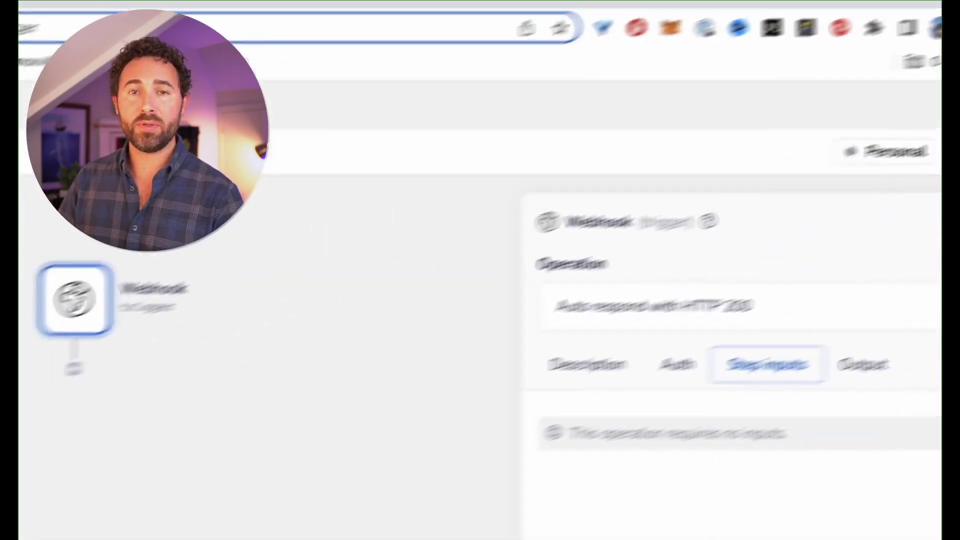
click(889, 158)
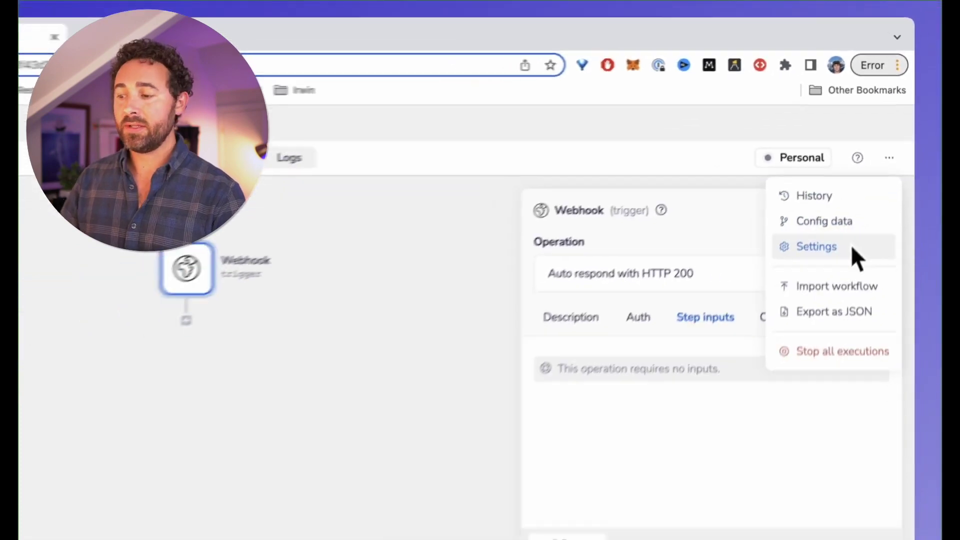
click(816, 247)
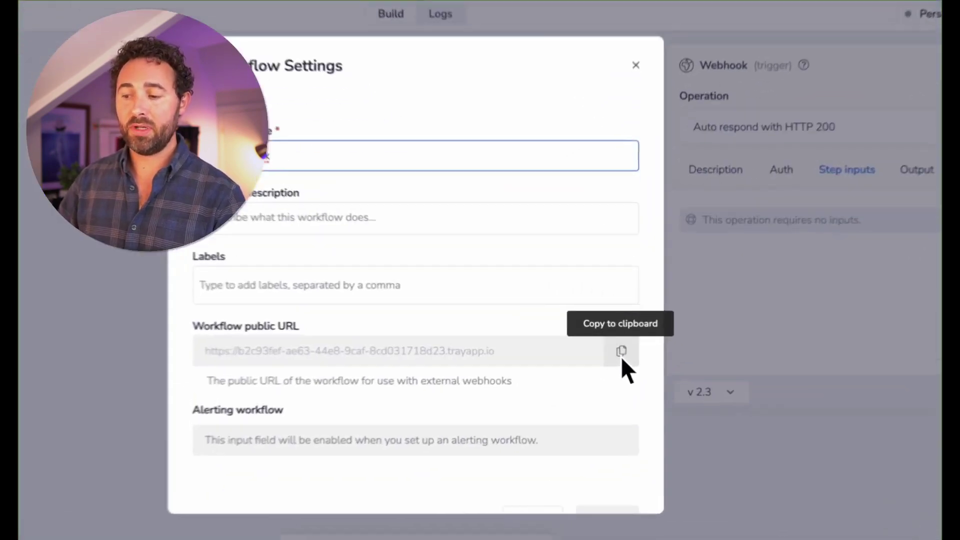
click(621, 354)
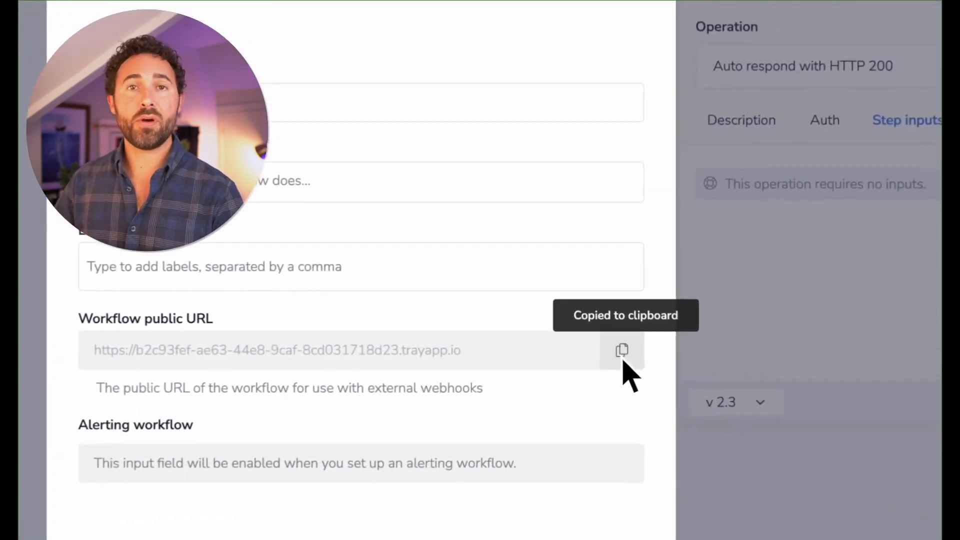
click(626, 177)
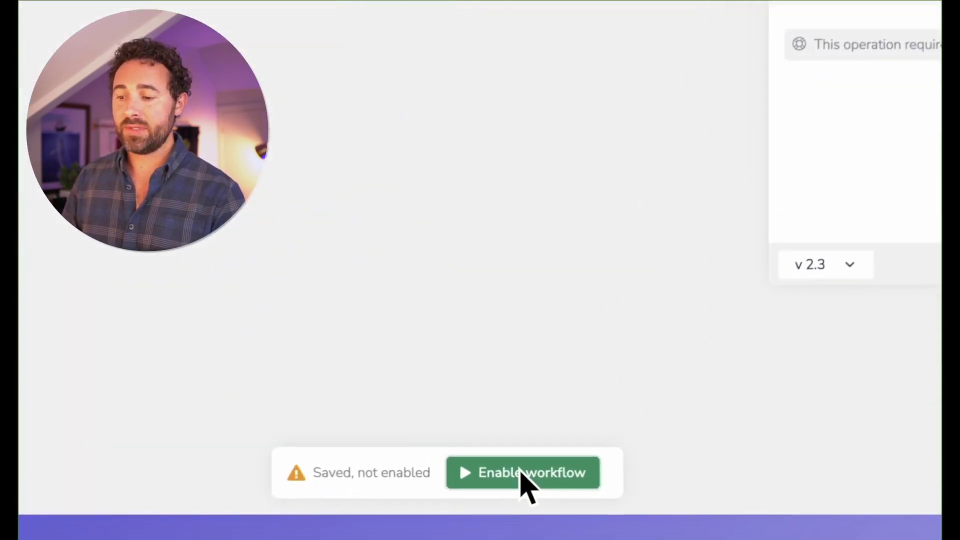
Enable the My Webhook workflow and return to the workflows list.
click(522, 473)
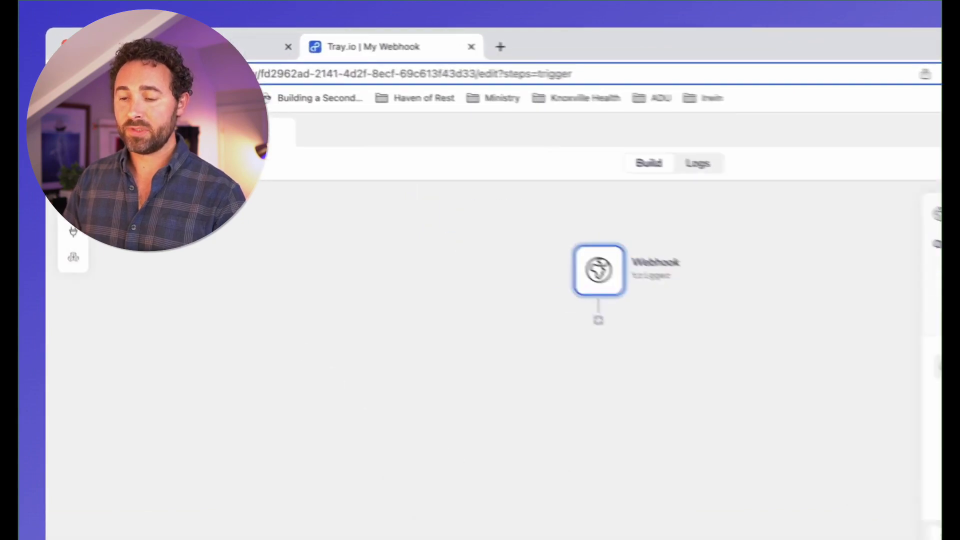
click(60, 121)
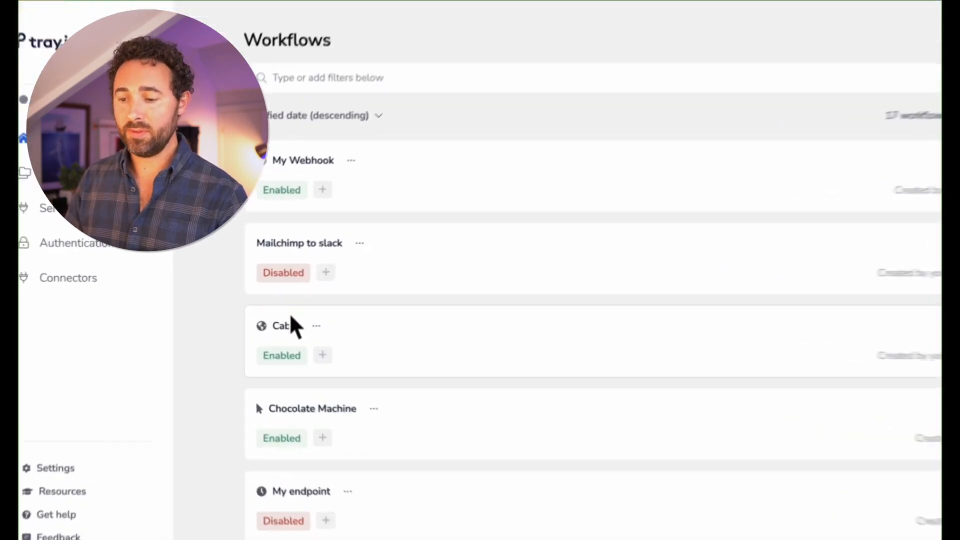
Open the Cabin workflow's logs and replay an earlier booking run.
click(337, 342)
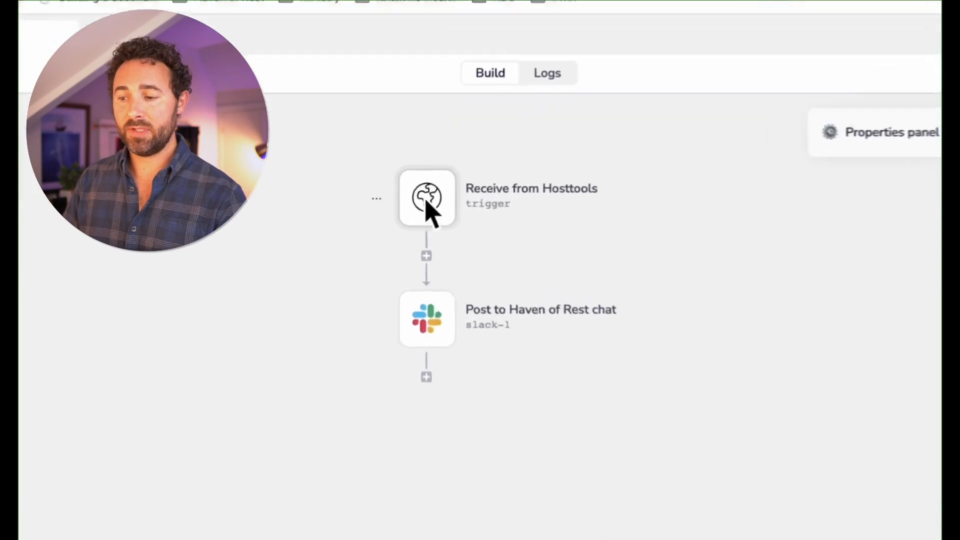
click(427, 196)
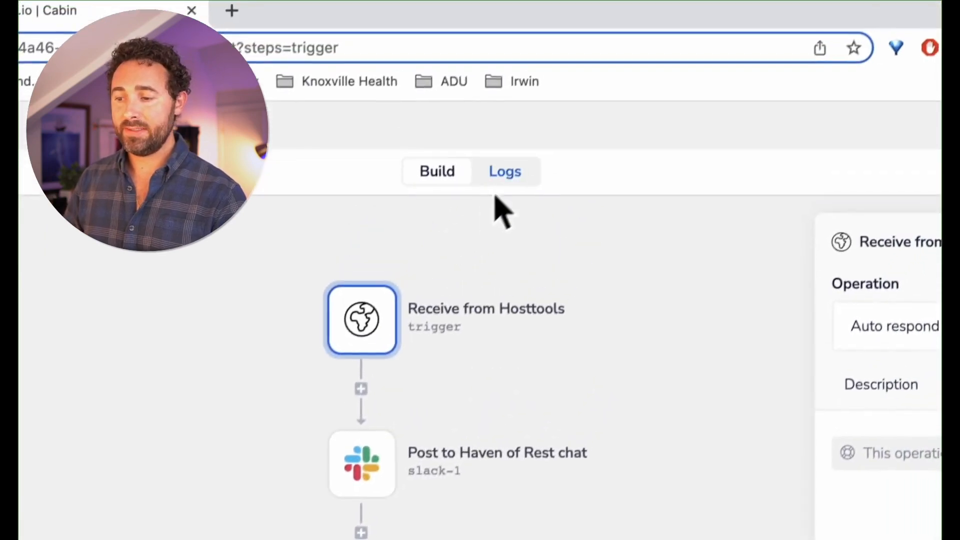
click(497, 186)
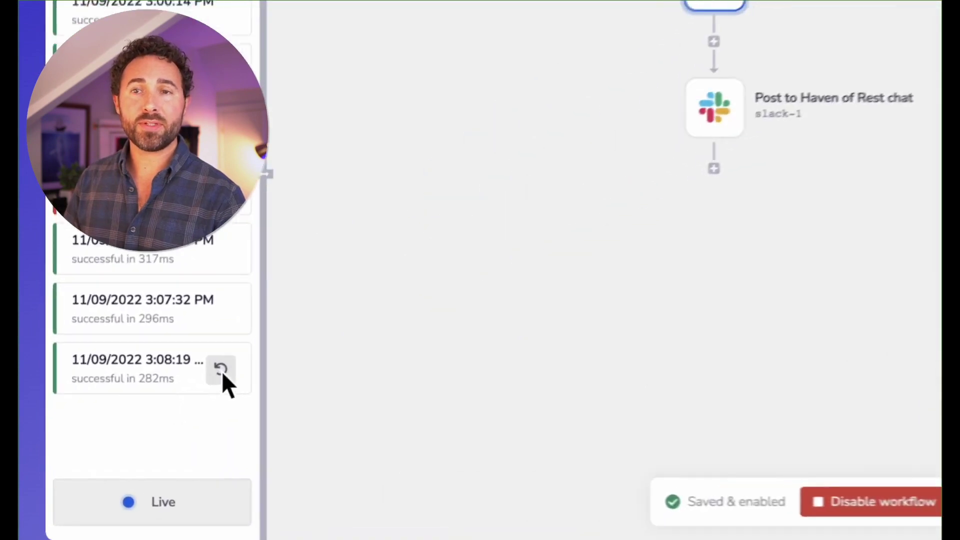
click(222, 370)
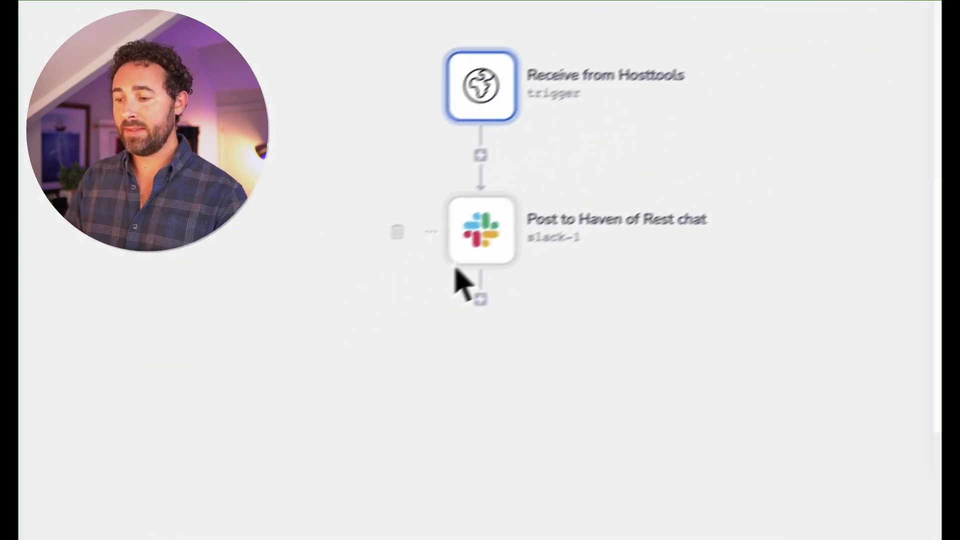
Check the Slack step's havenofrest channel and message, then deselect it.
click(458, 261)
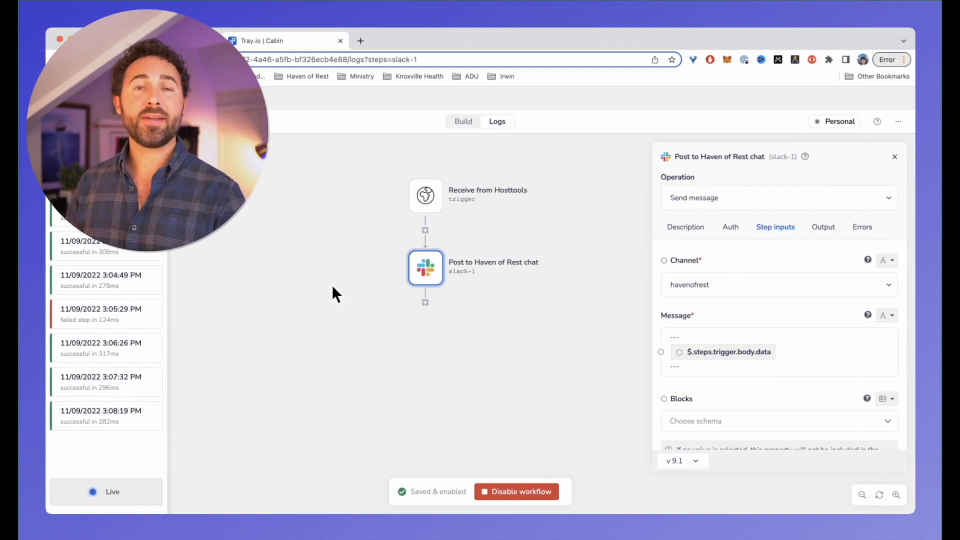
click(331, 284)
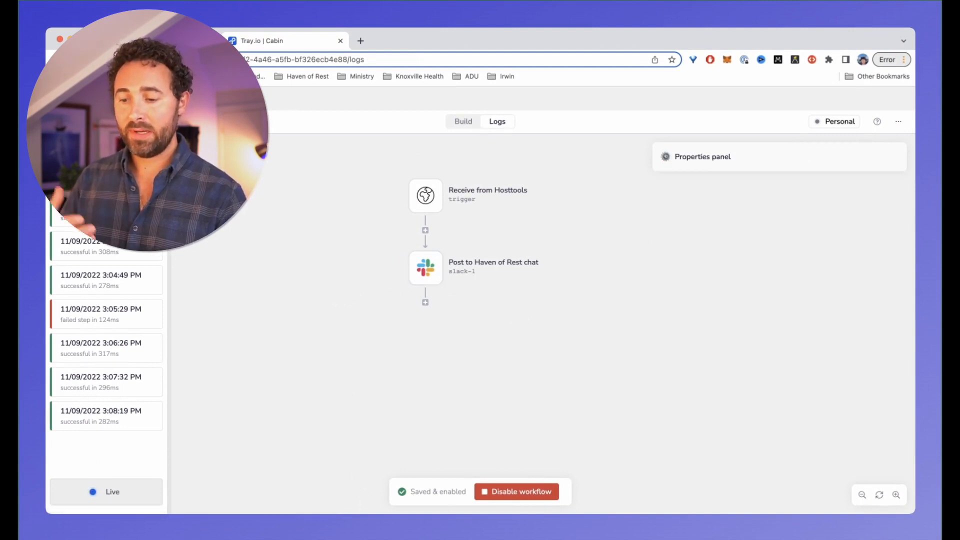
Switch to Slack to see CabinBot's new booking confirmation in #havenofrest.
key(super+Tab)
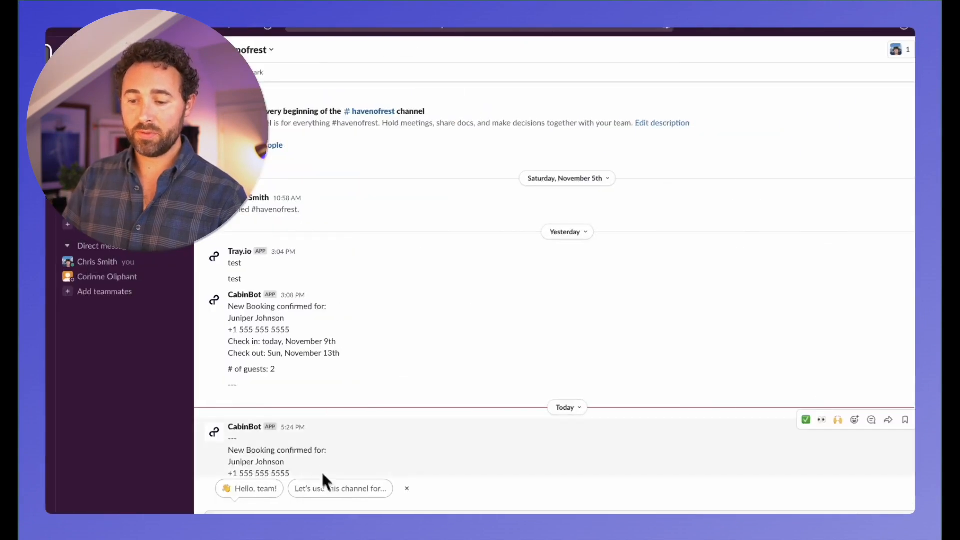
scroll(297, 446, down, 2)
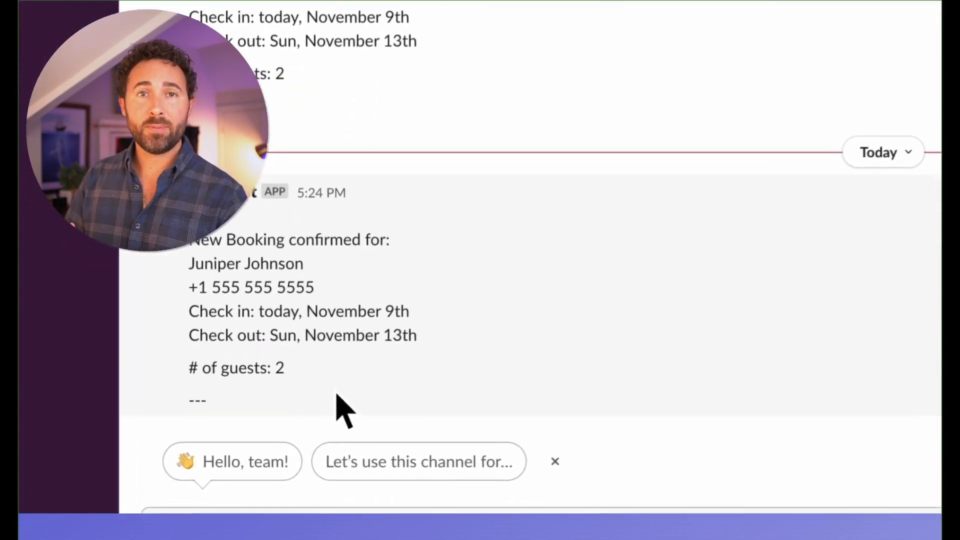